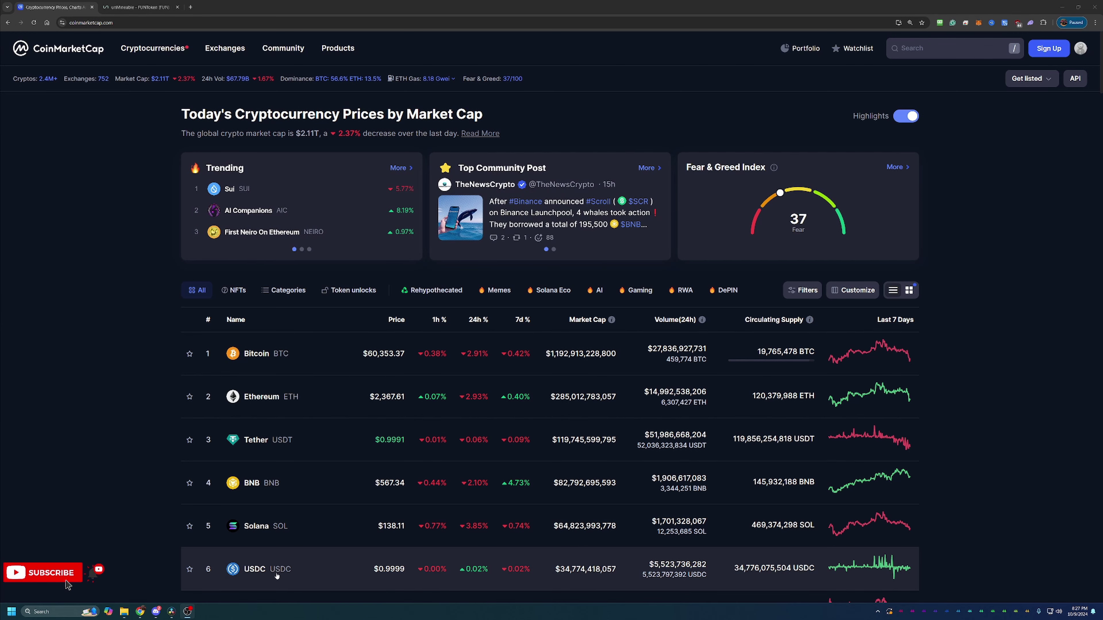
# Search CoinMarketCap for 'fun', open the FUNToken page and show its All-time price chart.
pyautogui.scroll(-1, 311, 478)
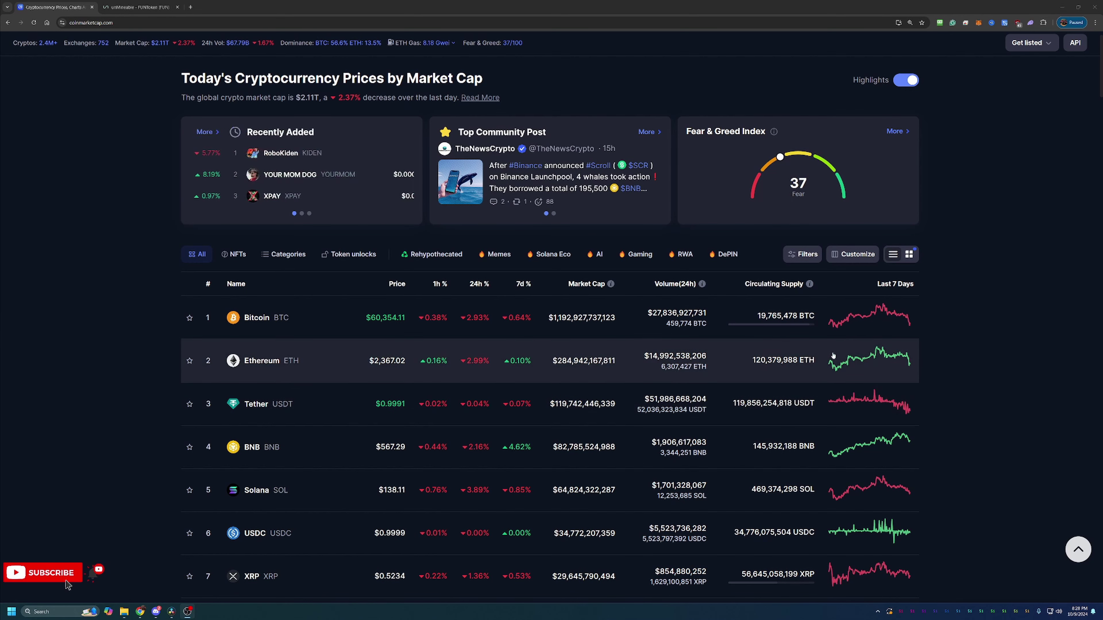
pyautogui.scroll(1, 1003, 102)
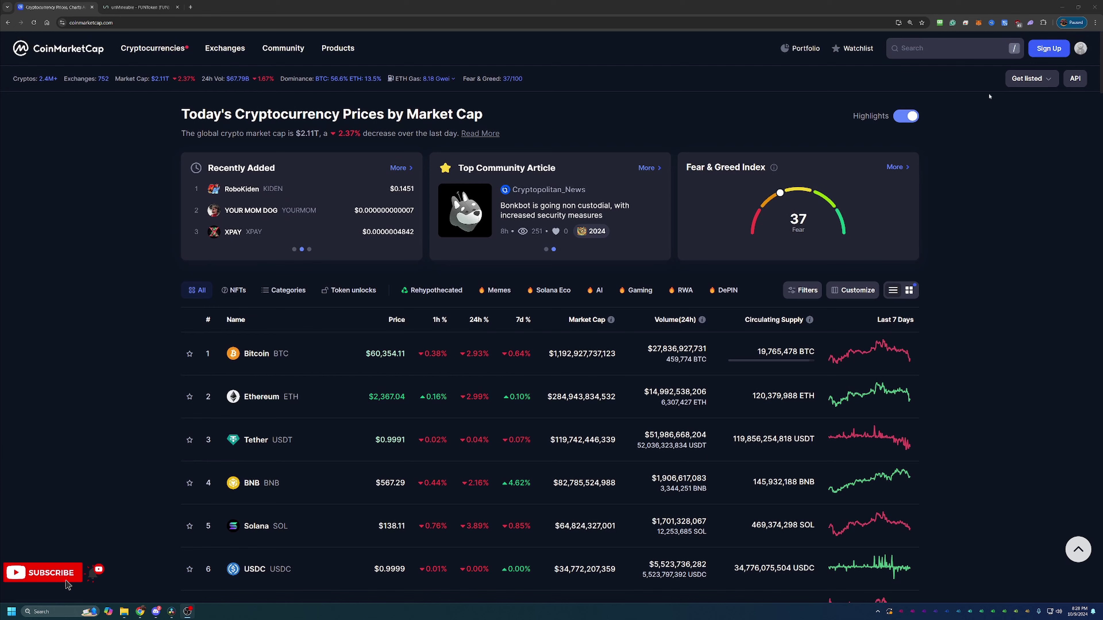
pyautogui.click(963, 48)
pyautogui.write('fun')
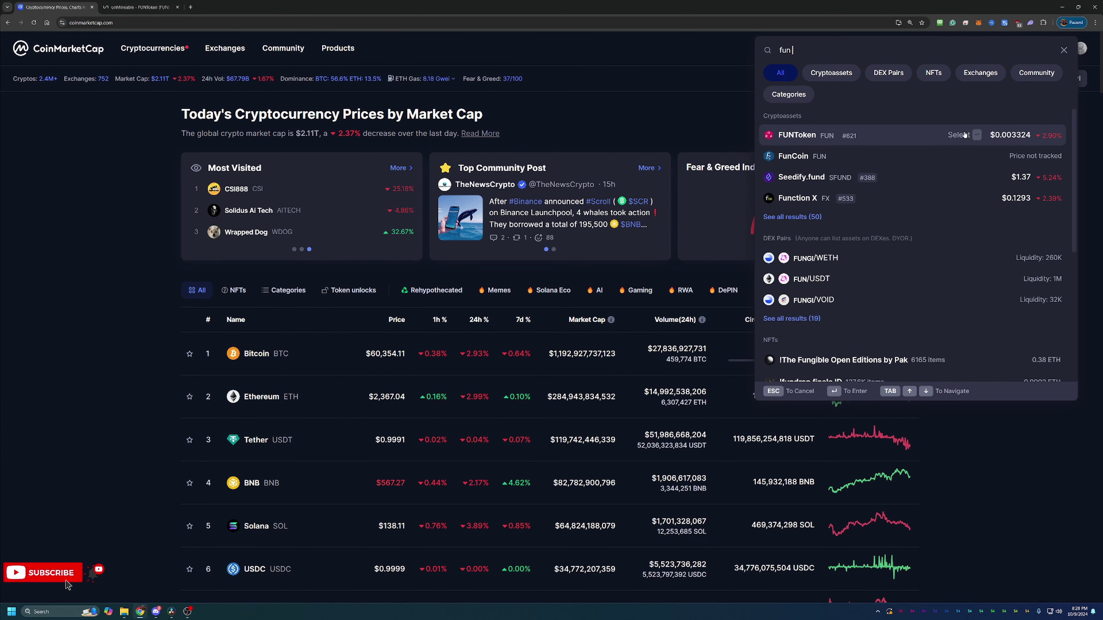
pyautogui.click(964, 135)
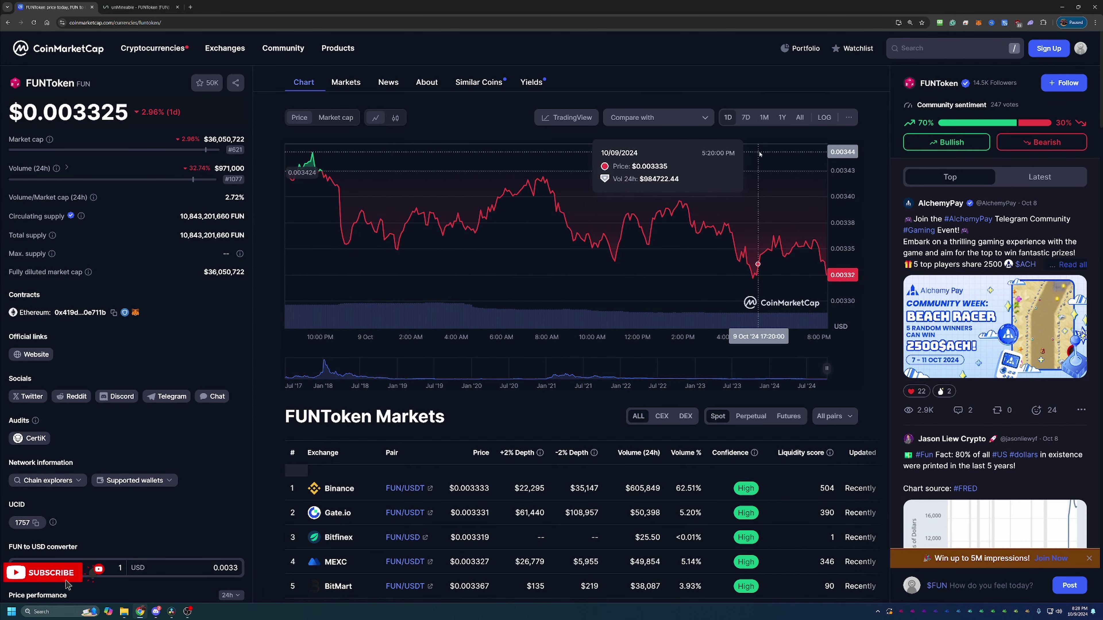
pyautogui.click(797, 117)
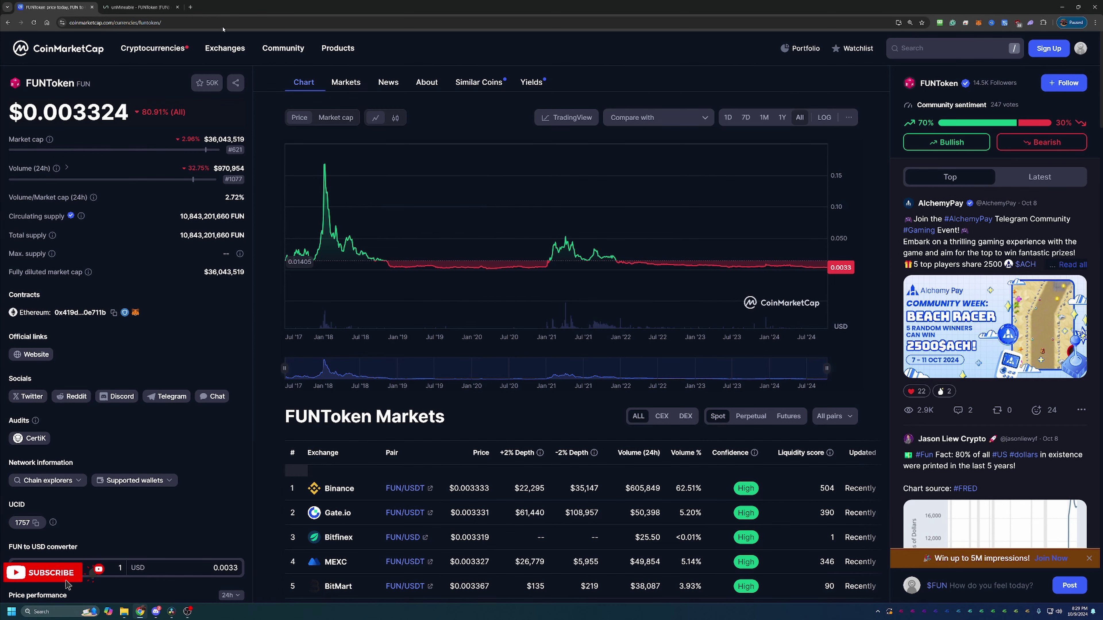
# Switch to the unMineable tab showing the FUN (FUNToken) mining page.
pyautogui.click(136, 7)
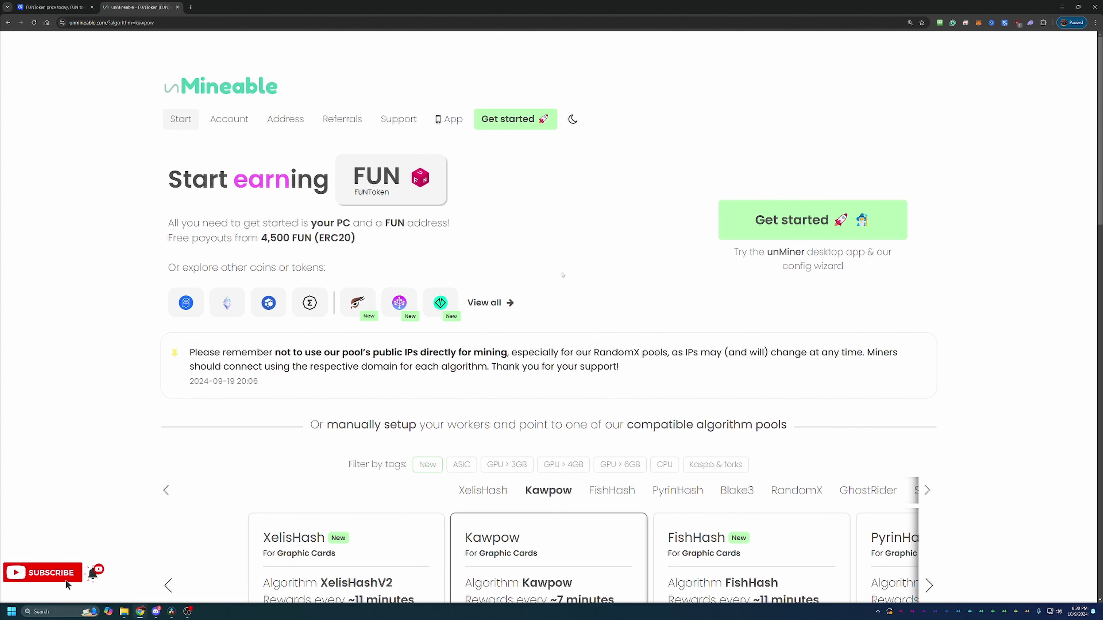
pyautogui.scroll(-3, 562, 275)
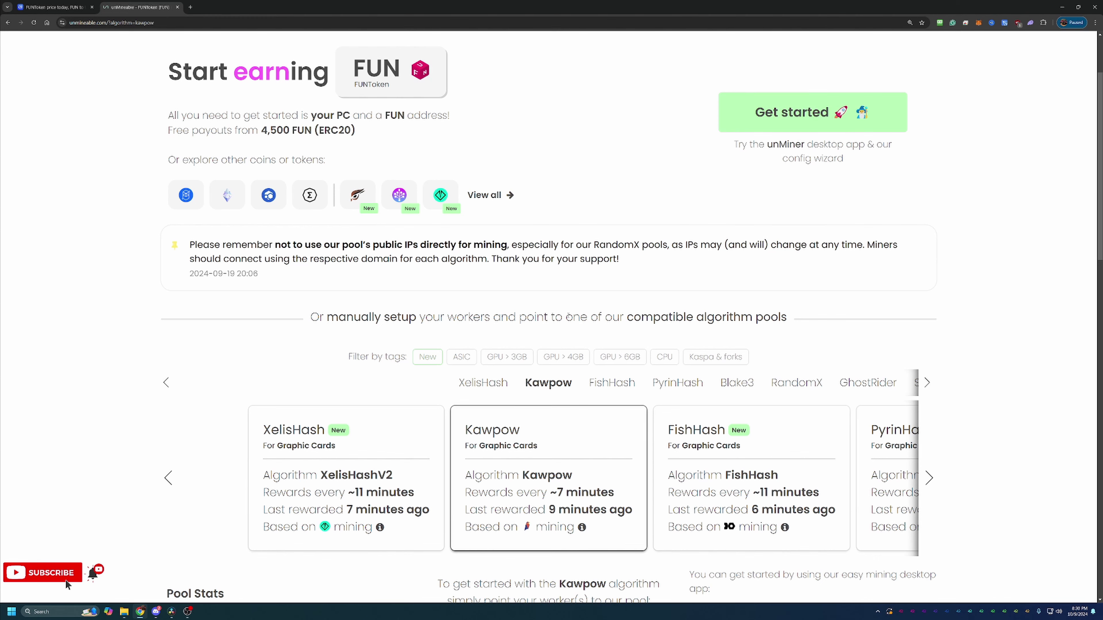
pyautogui.scroll(-2, 567, 454)
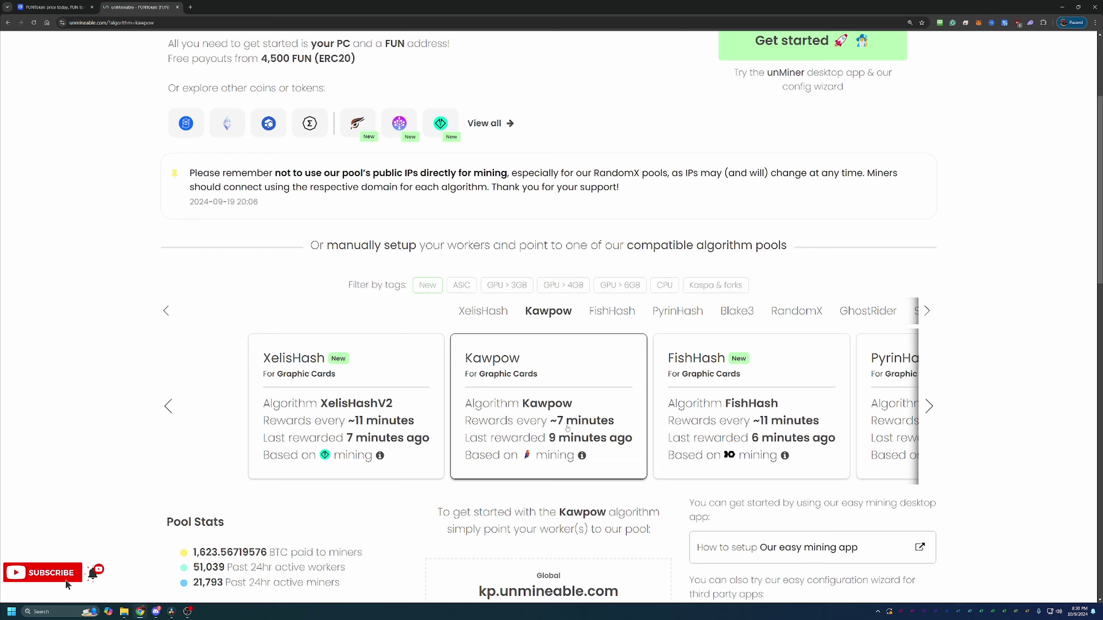
pyautogui.scroll(-4, 566, 428)
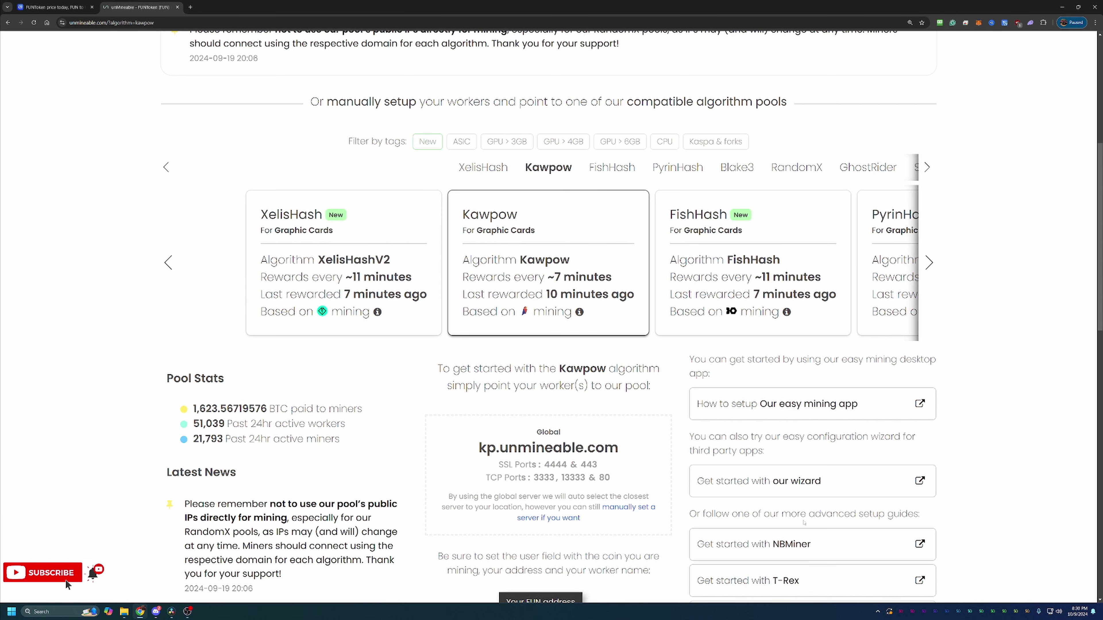
# Start the unMineable wizard in Basic mode with Graphics Card (GPU) hardware and the Kawpow algorithm.
pyautogui.click(813, 489)
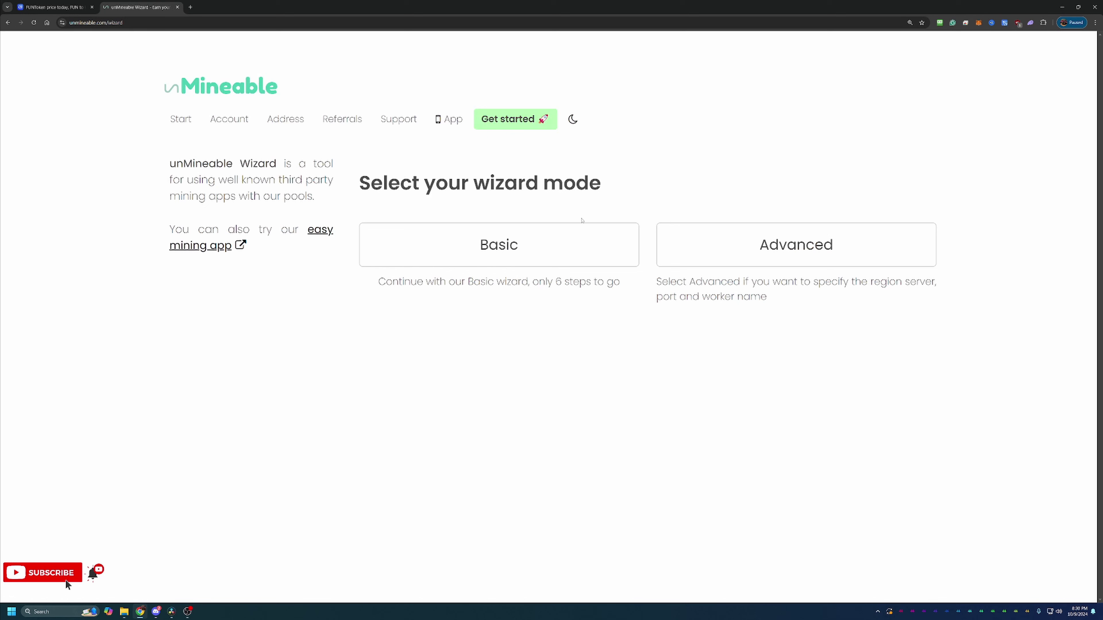
pyautogui.click(523, 232)
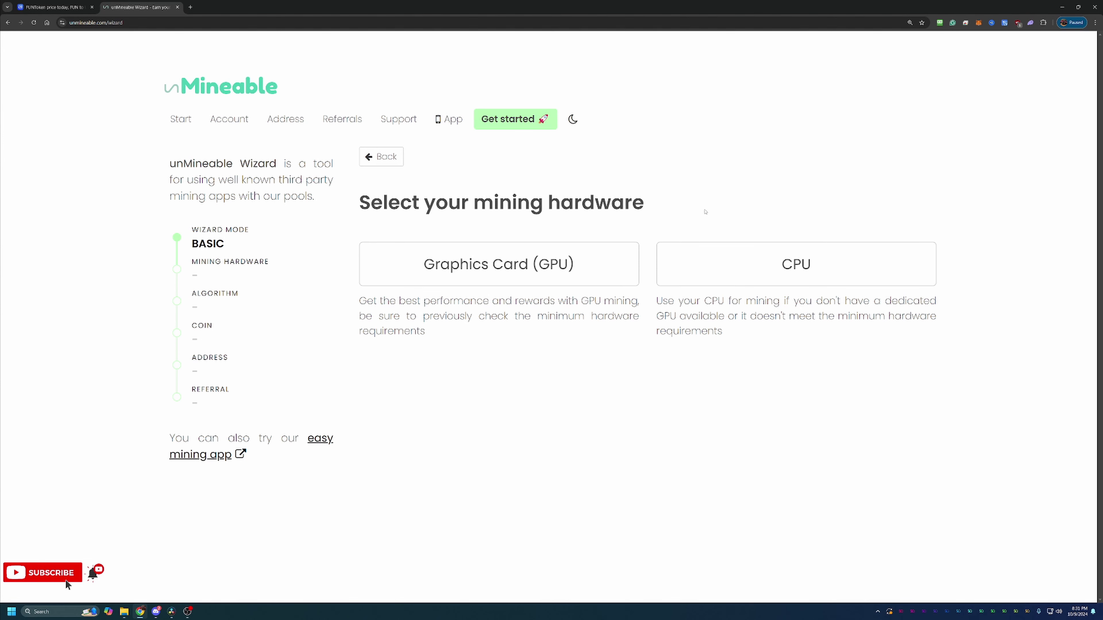
pyautogui.click(500, 265)
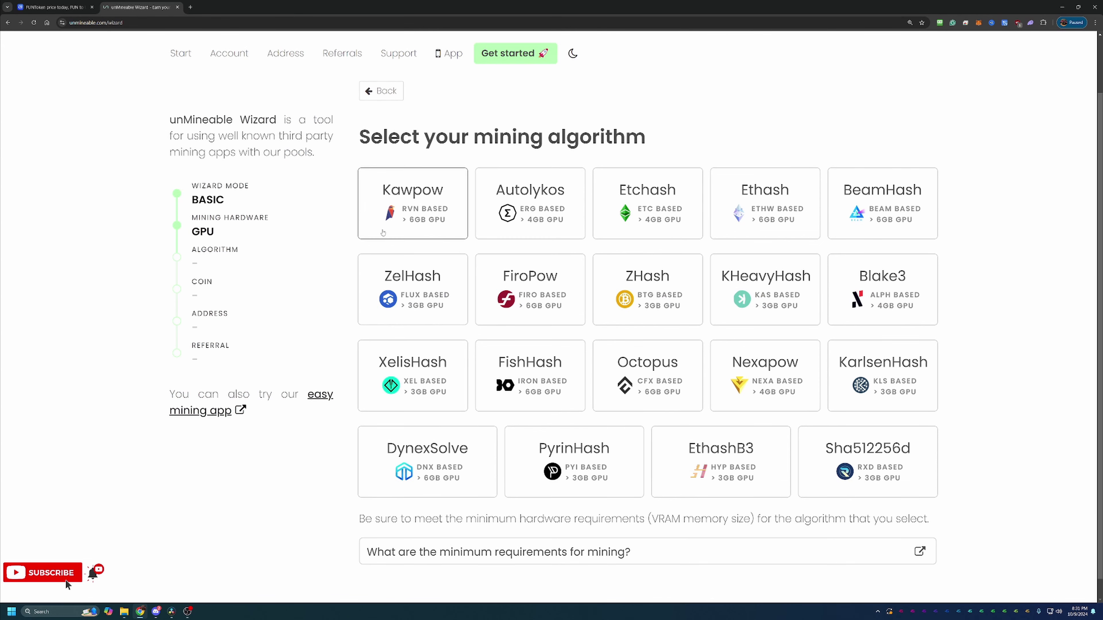
pyautogui.click(416, 196)
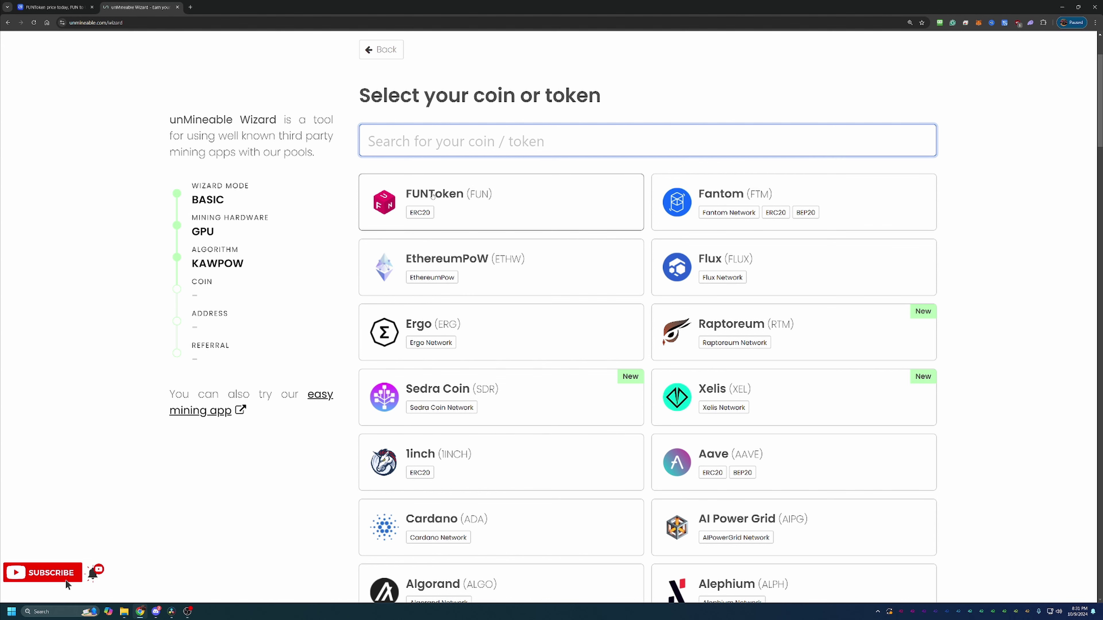
# Choose FUNToken as the coin and paste the wallet address, correcting its last character to 0.
pyautogui.click(433, 195)
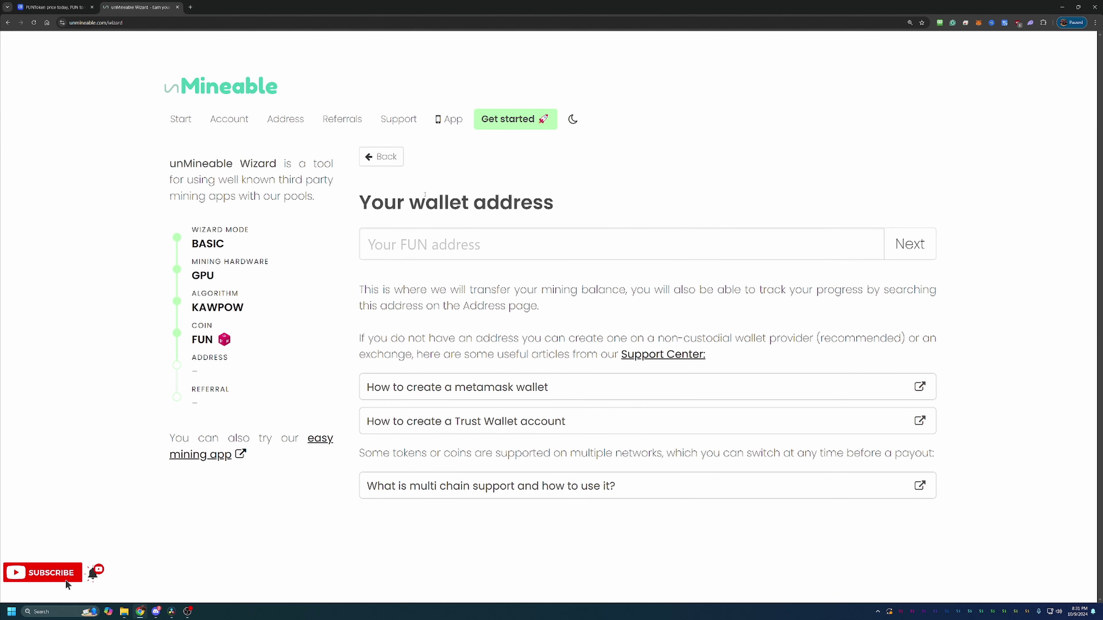
pyautogui.click(476, 240)
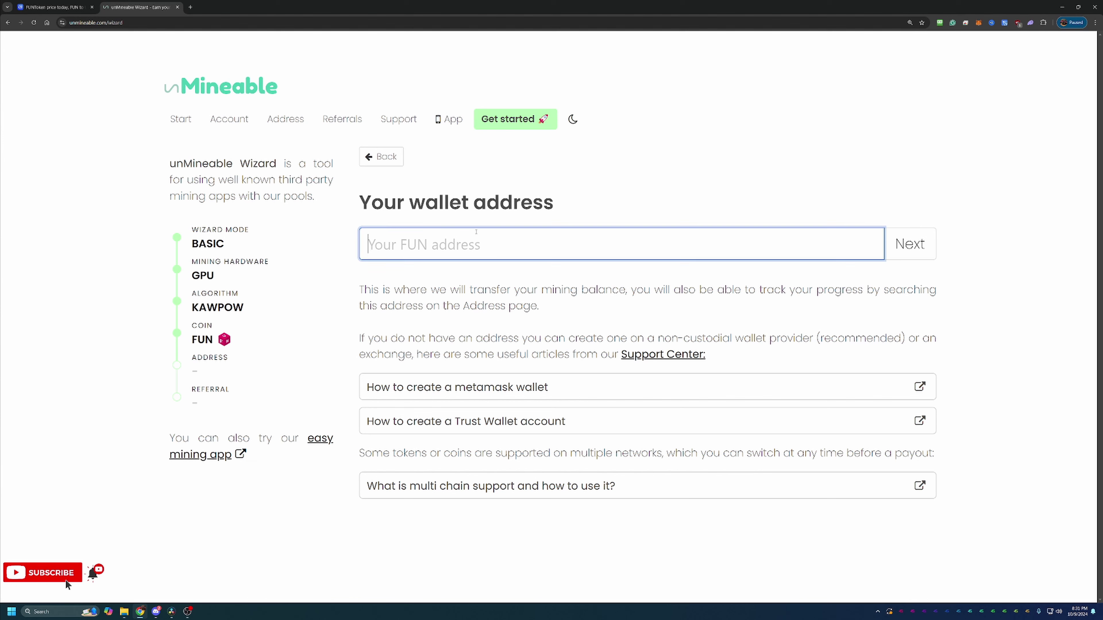
pyautogui.write('0xE1f27bcc9b52470d77D04a4005B67823E4b62280')
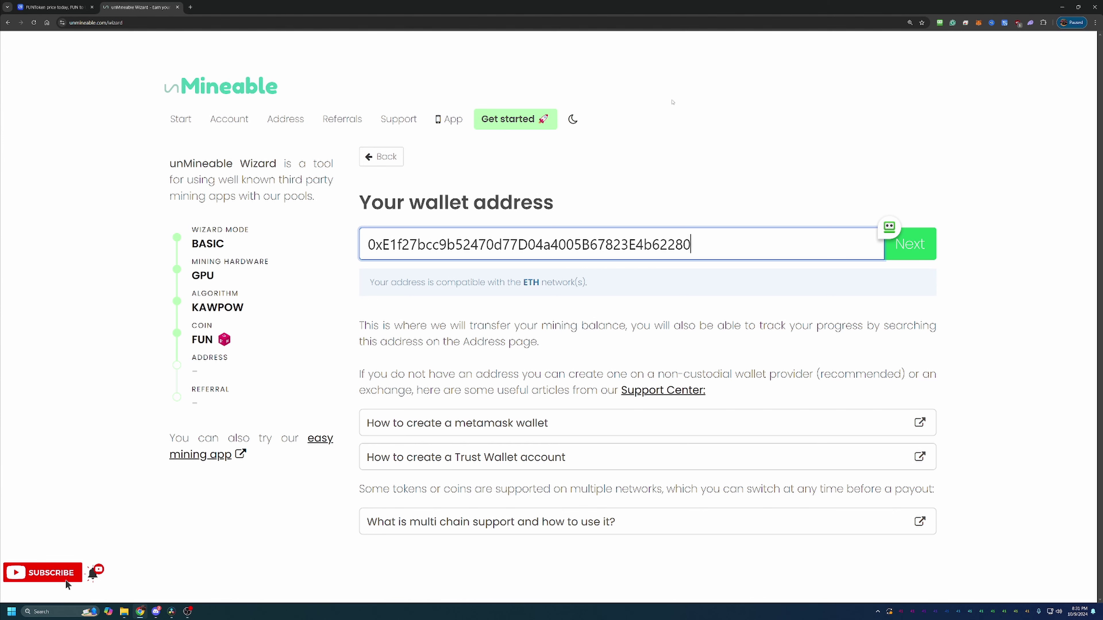
pyautogui.press('BackSpace')
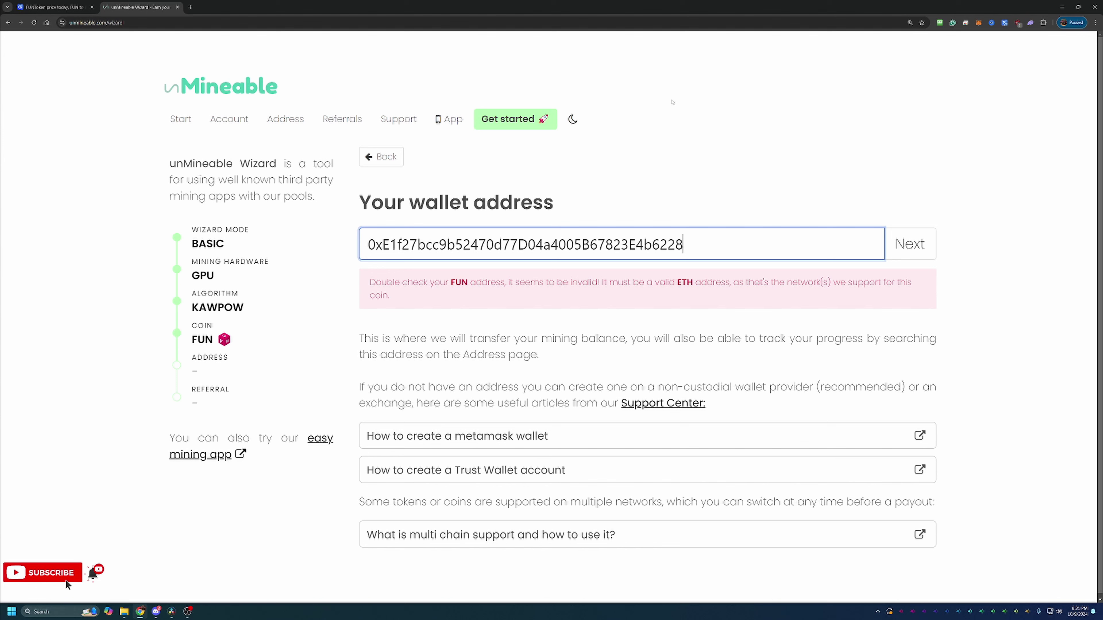
pyautogui.write('1')
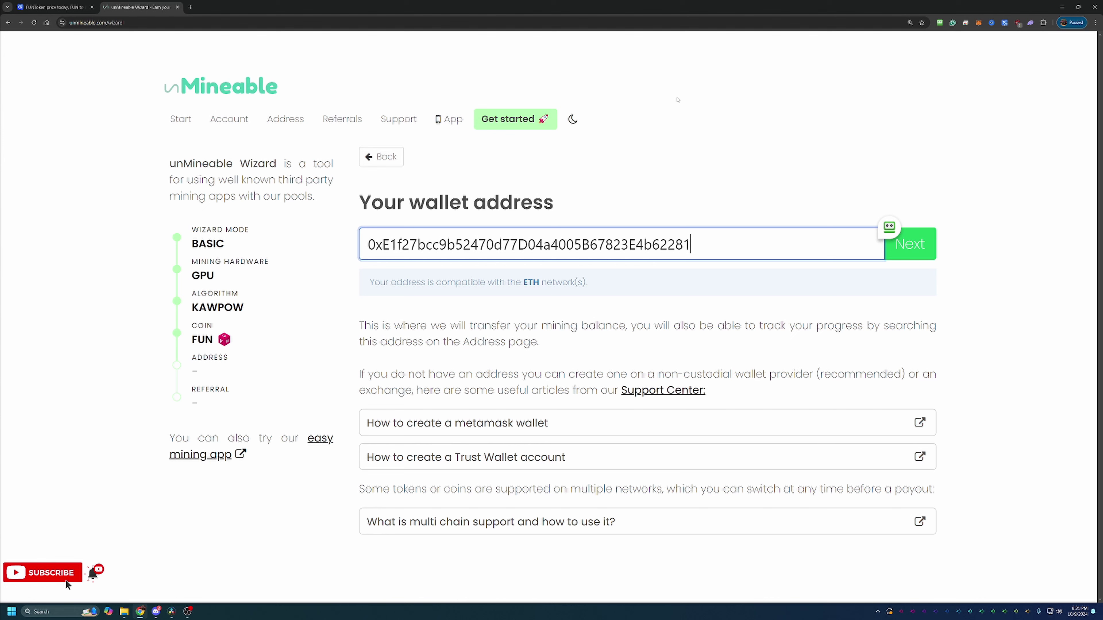
pyautogui.press('BackSpace')
pyautogui.write('0')
pyautogui.click(922, 255)
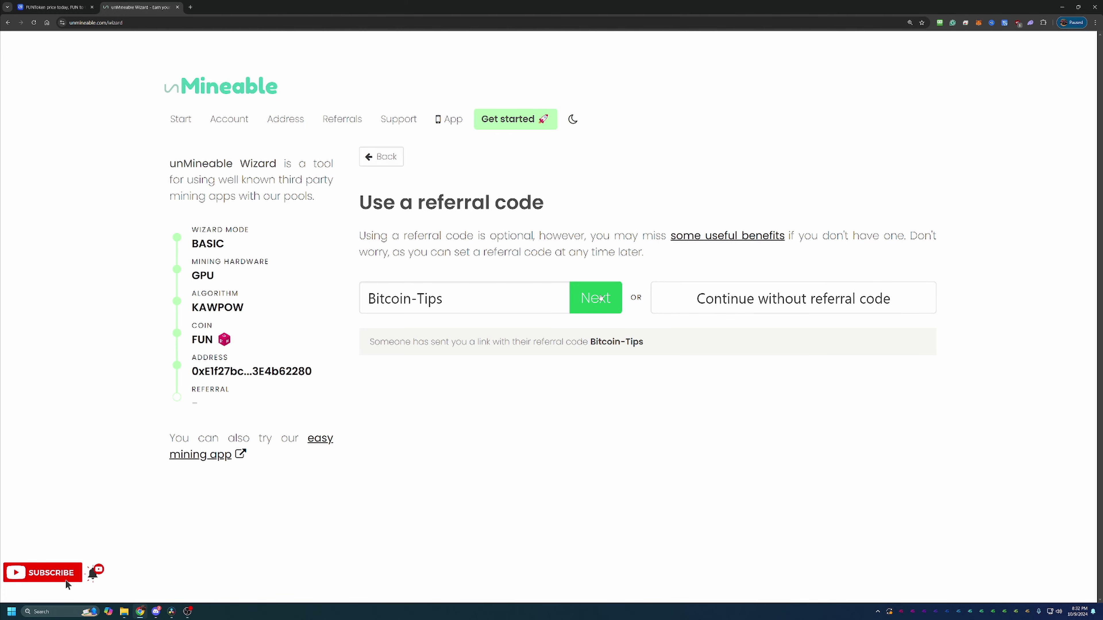
pyautogui.click(601, 299)
pyautogui.scroll(-4, 563, 304)
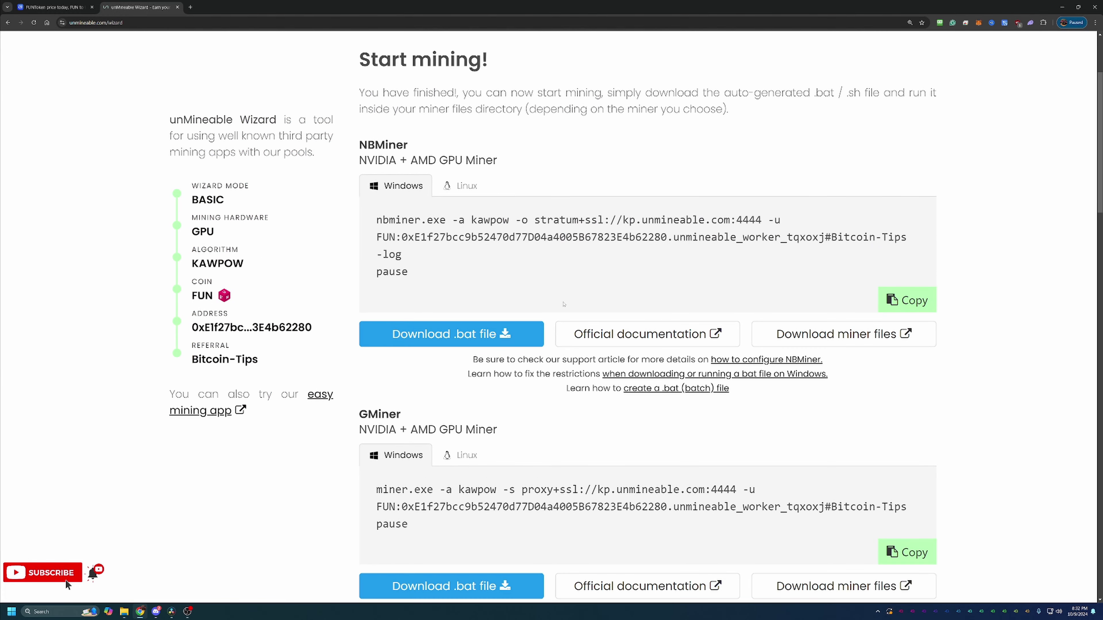
pyautogui.scroll(1, 564, 304)
pyautogui.scroll(1, 564, 303)
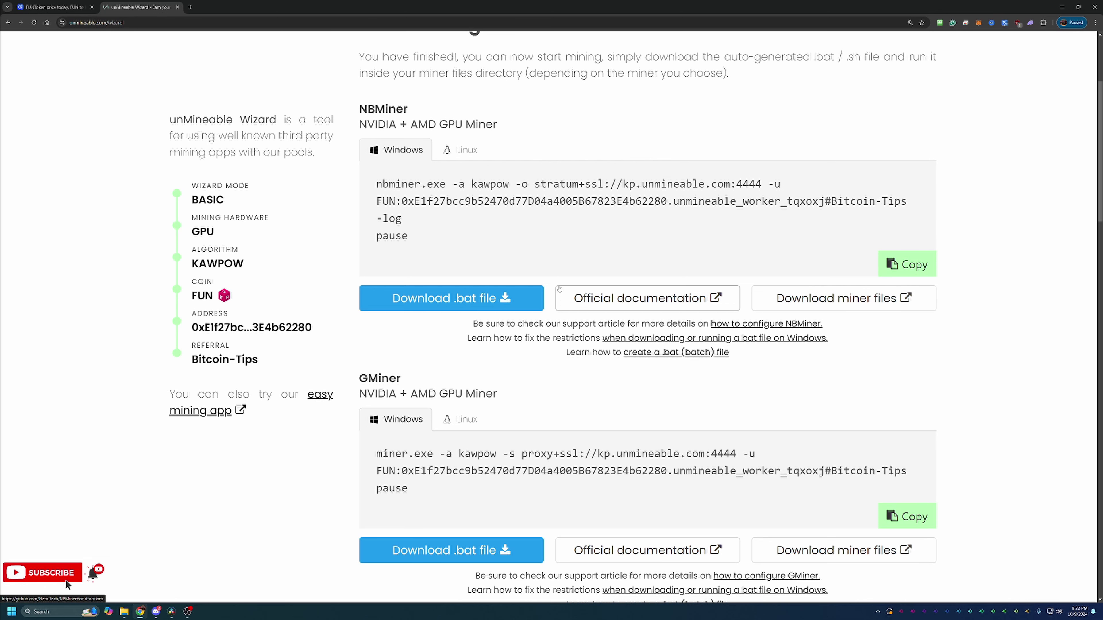
pyautogui.scroll(-2, 639, 296)
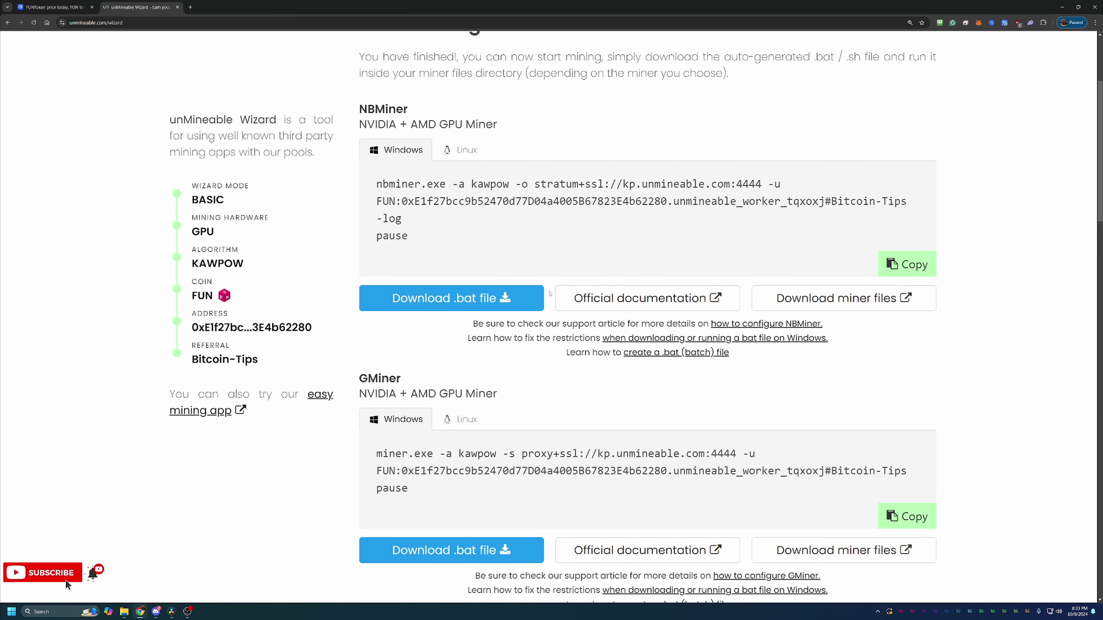
pyautogui.scroll(-2, 550, 294)
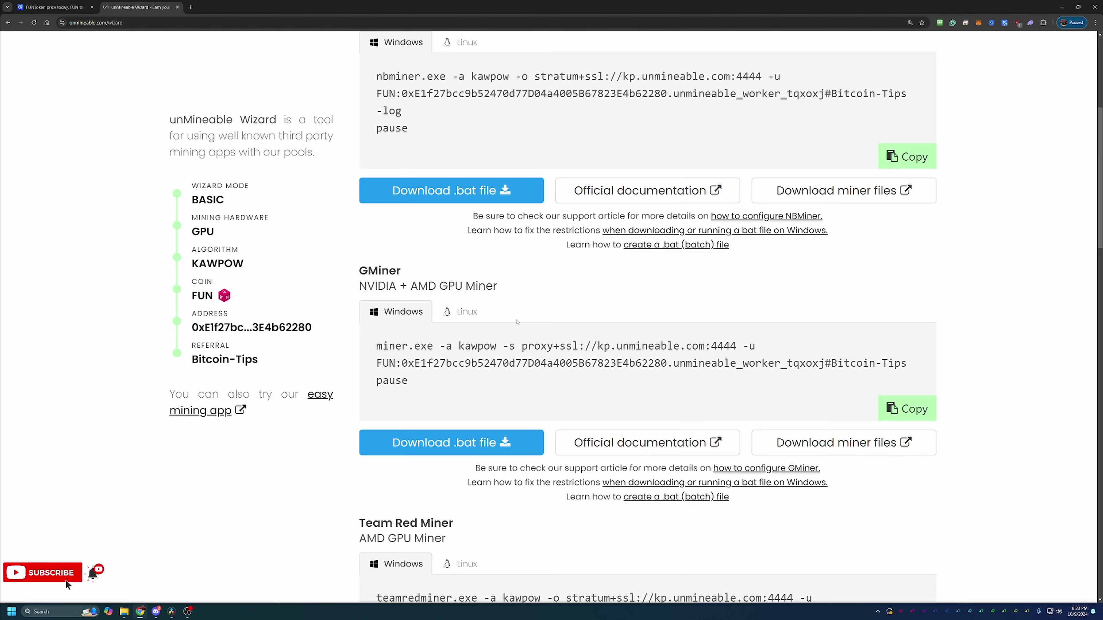
pyautogui.scroll(-5, 516, 321)
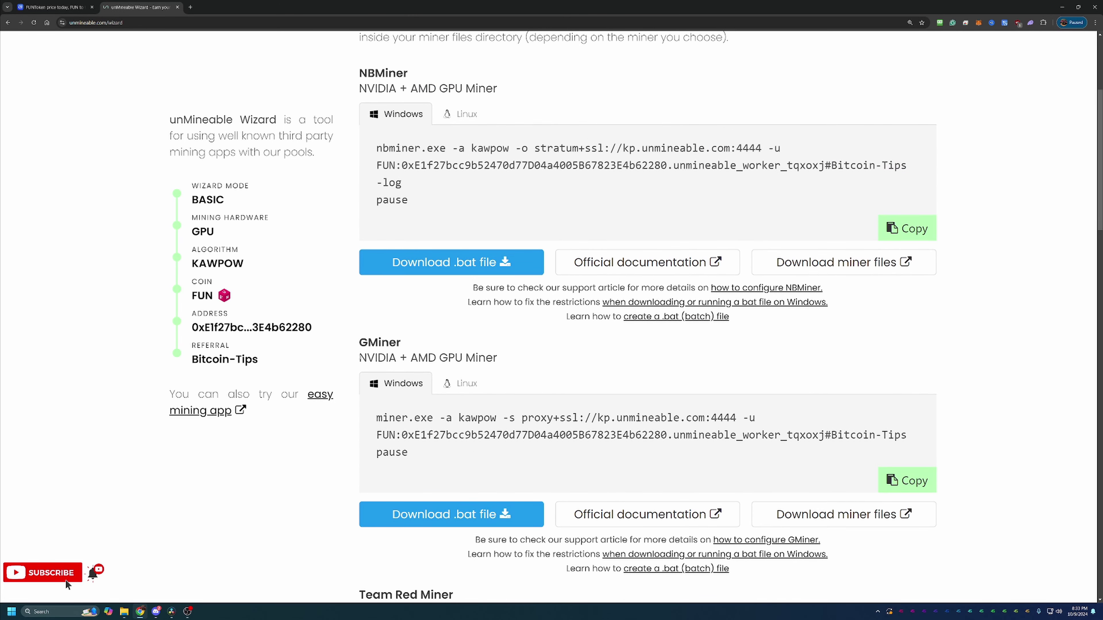
# Open GMiner's GitHub releases page (version 3.44) in a new tab, then return to the unMineable Wizard.
pyautogui.moveTo(359, 357); pyautogui.dragTo(455, 358)
pyautogui.click(590, 348)
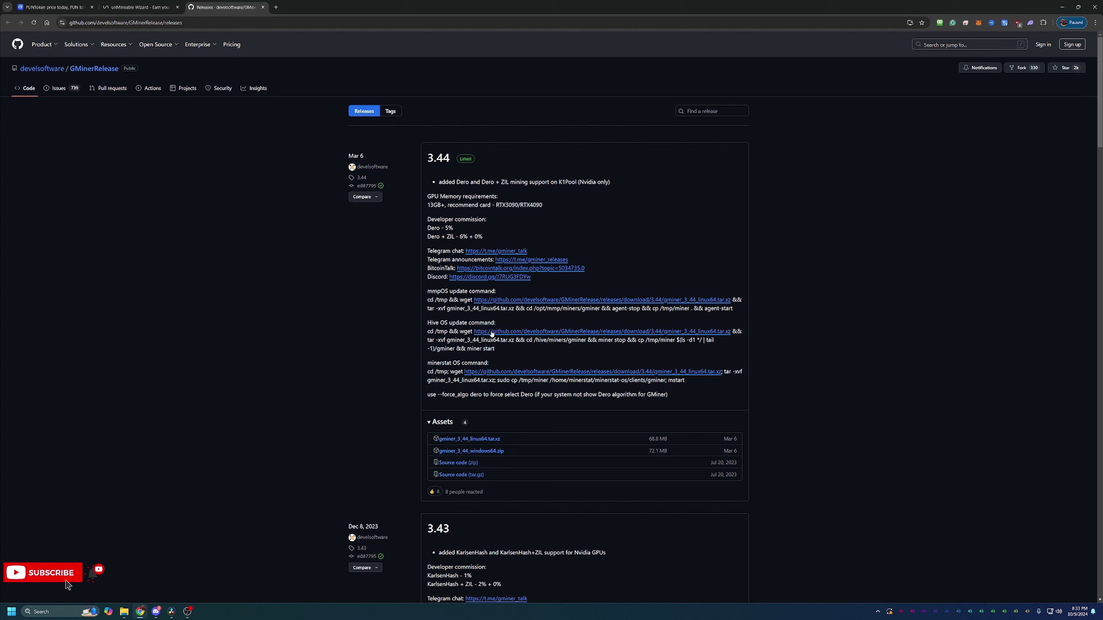
pyautogui.press('super+e')
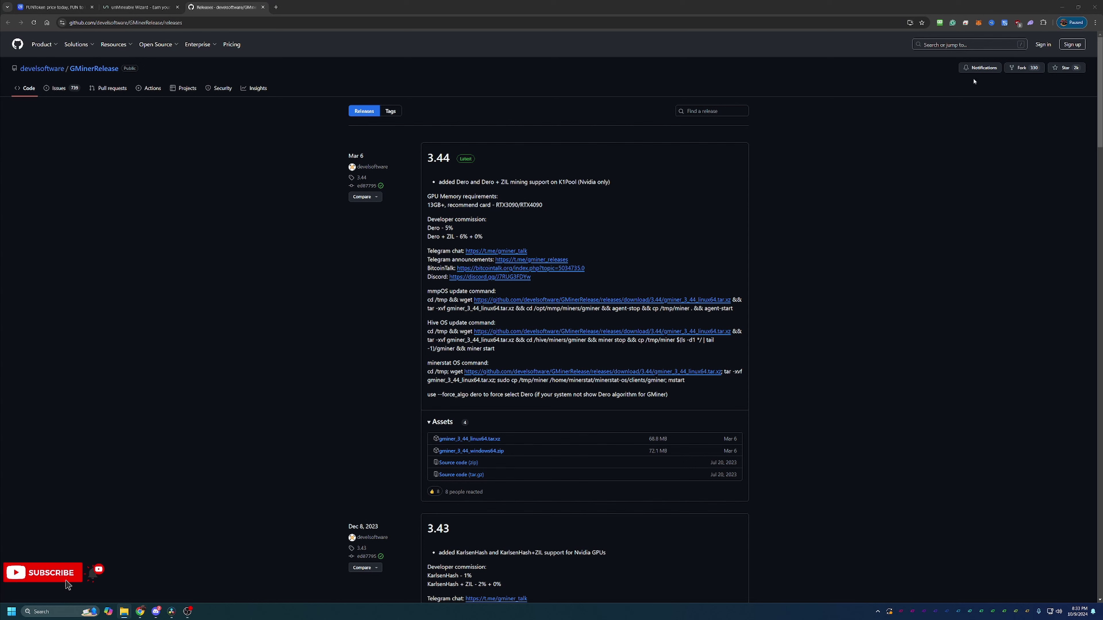
pyautogui.click(142, 4)
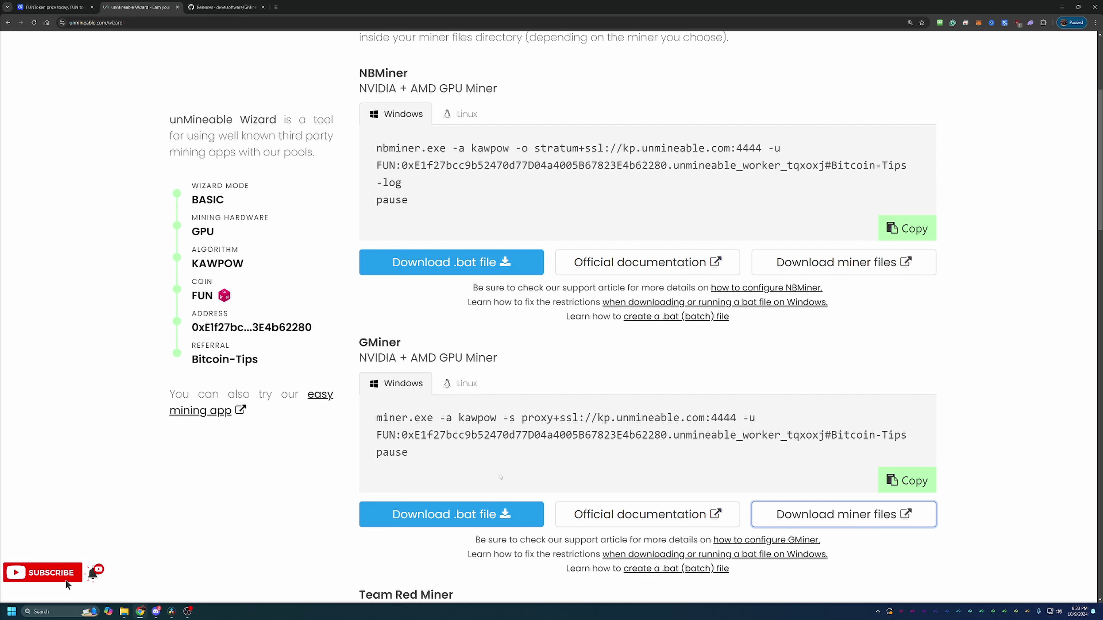
# Download unmineable-FUN-kawpow-gminer.bat and keep it despite Chrome's unverified-file warning.
pyautogui.click(471, 516)
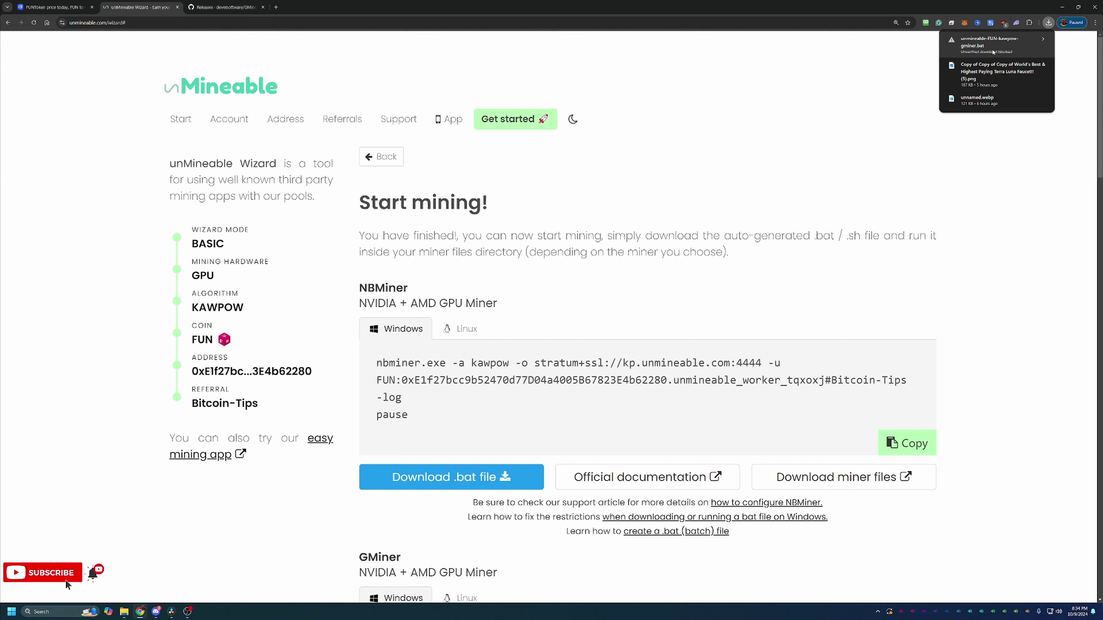
pyautogui.click(1010, 51)
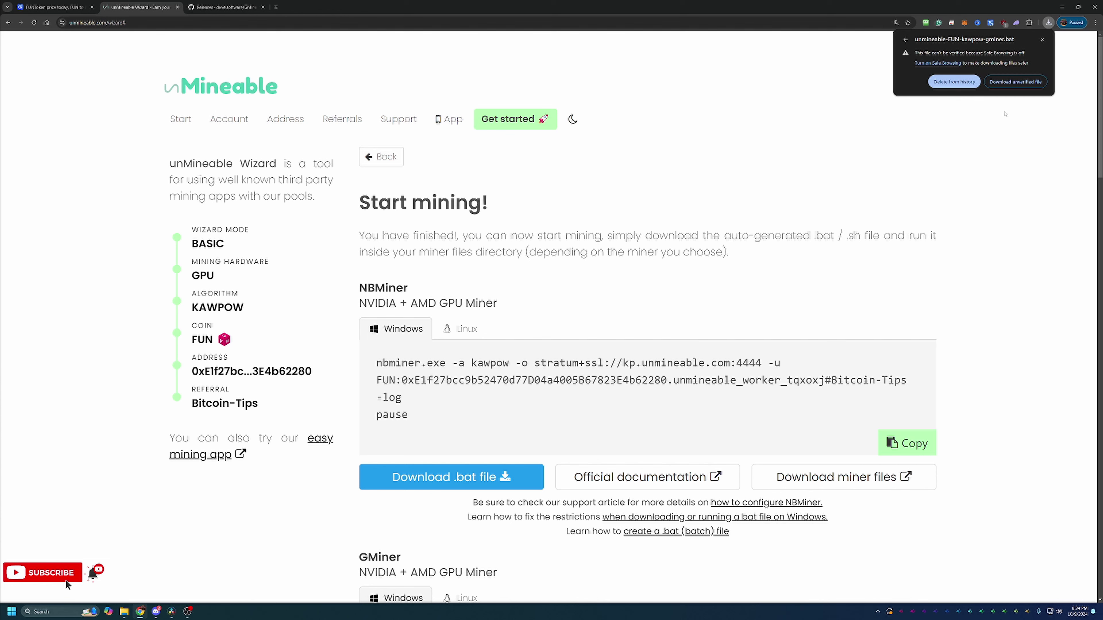
pyautogui.click(1032, 82)
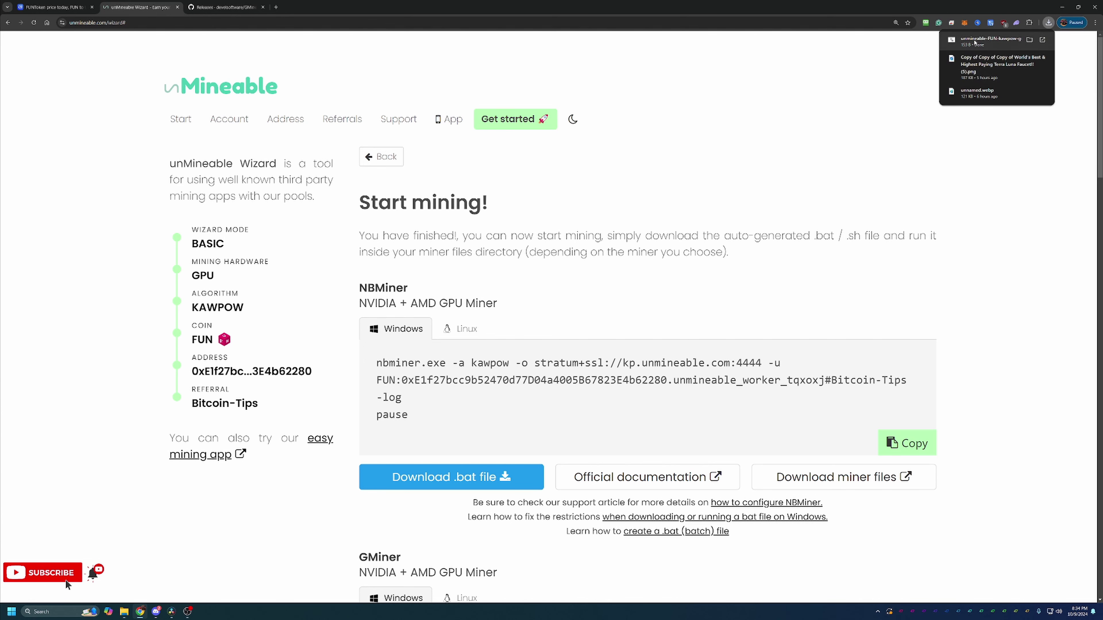
# Launch unmineable-FUN-kawpow-gminer.bat from the gminer_3_44_windows64 folder and expand SmartScreen's More info.
pyautogui.click(1029, 40)
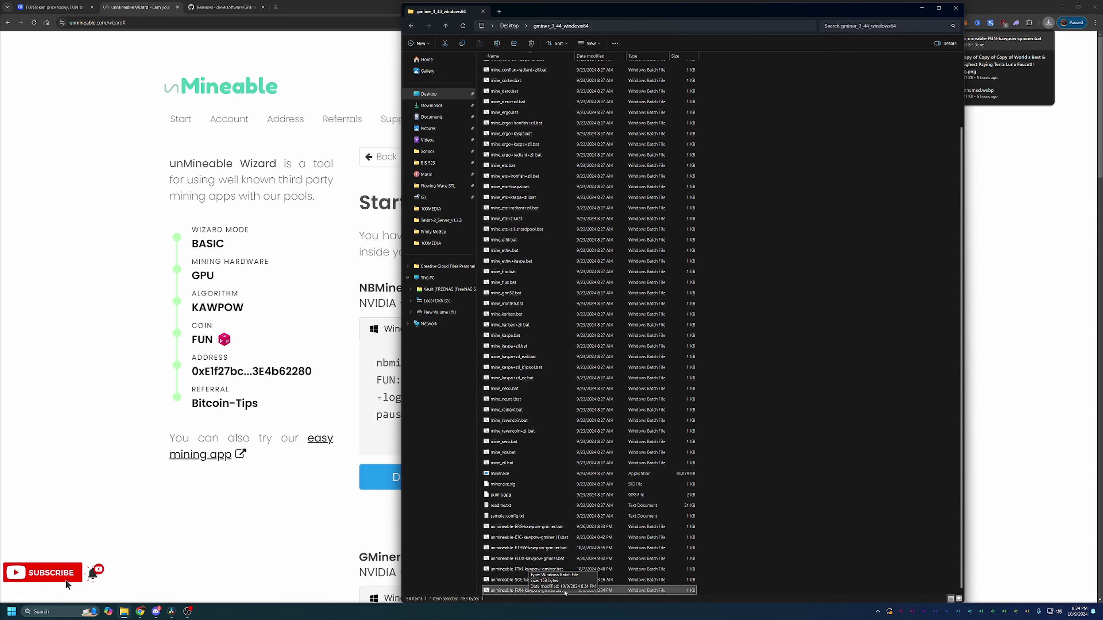
pyautogui.doubleClick(564, 591)
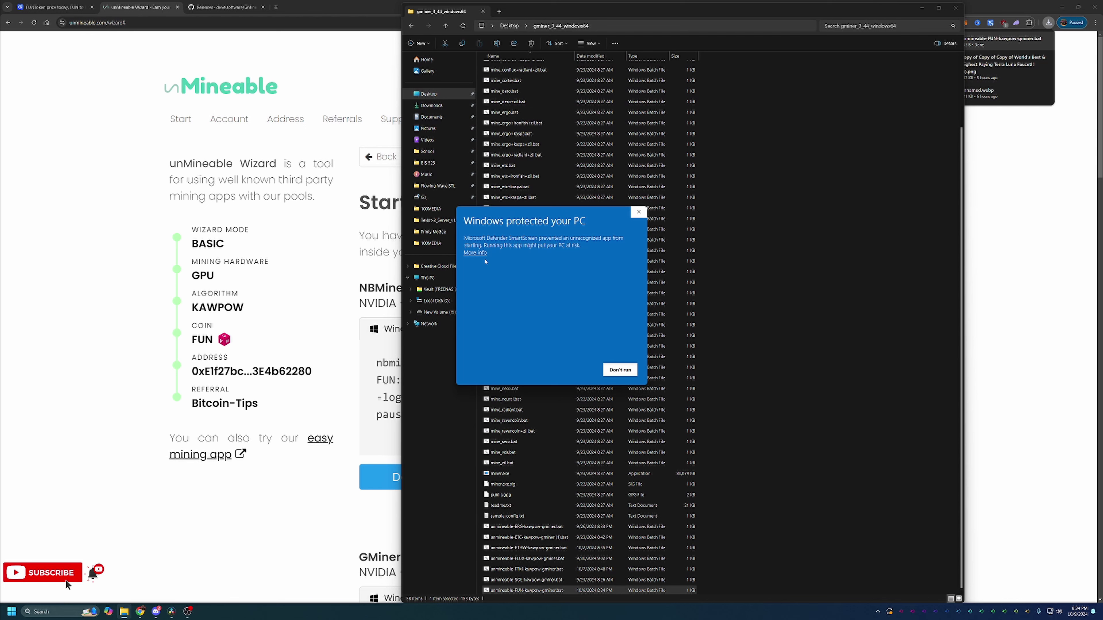
pyautogui.click(475, 253)
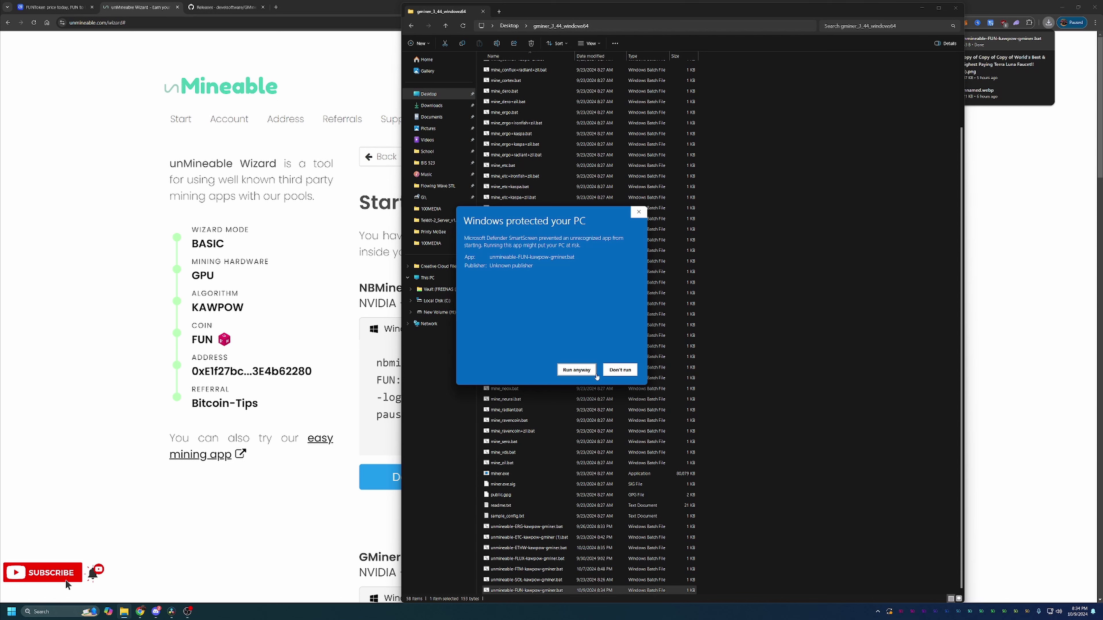
# Run the batch file anyway so GMiner mines KAWPOW via kp.unmineable.com:4444, then bring Chrome forward.
pyautogui.click(577, 370)
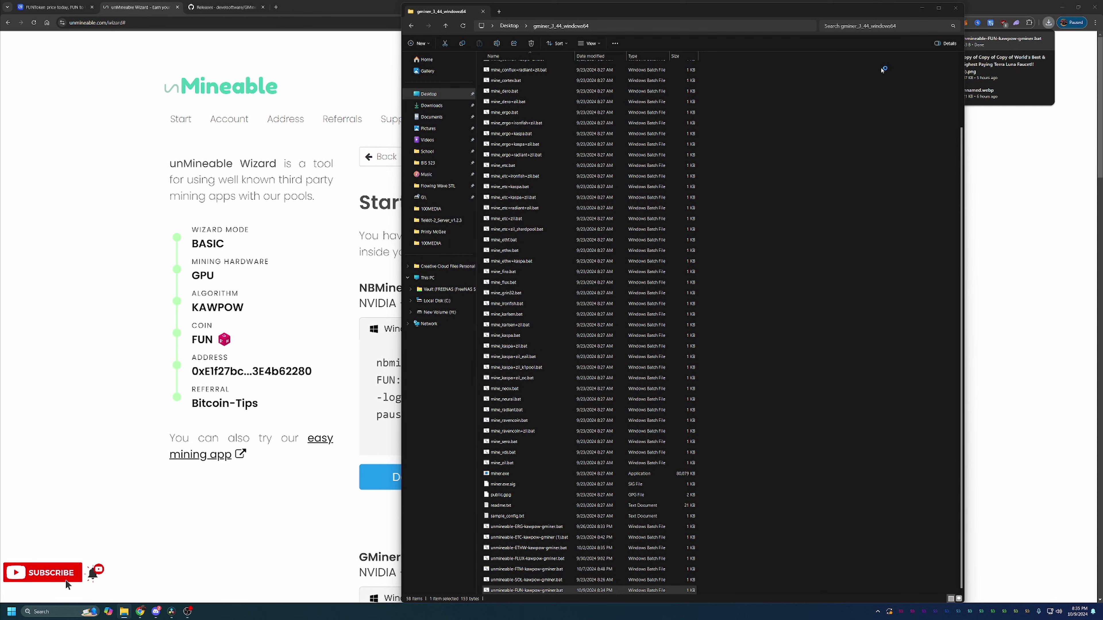
pyautogui.click(921, 8)
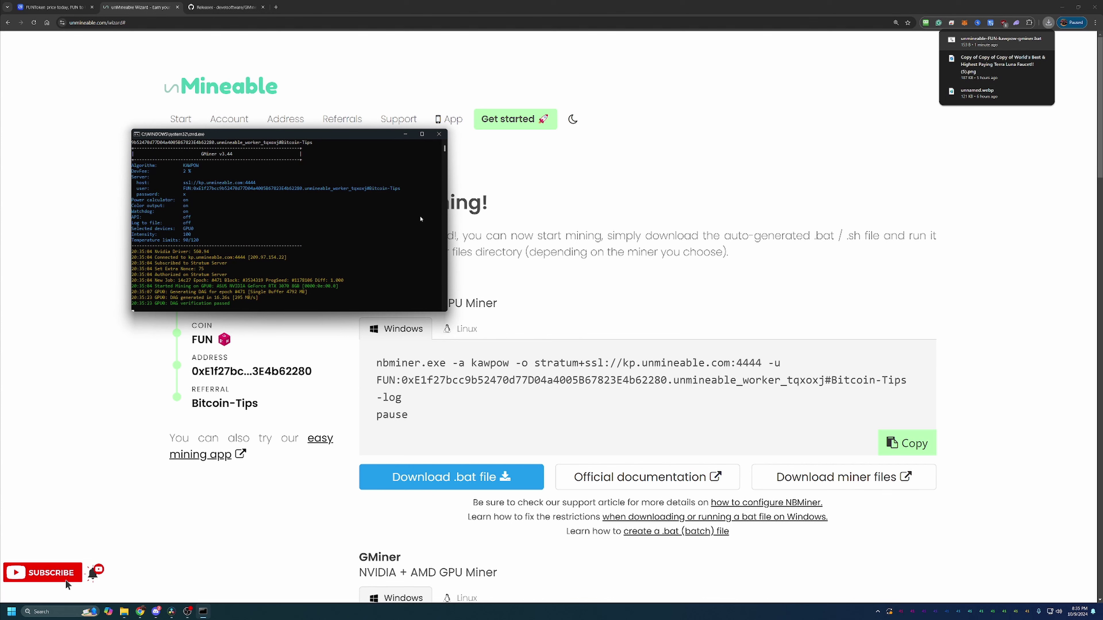
pyautogui.click(506, 200)
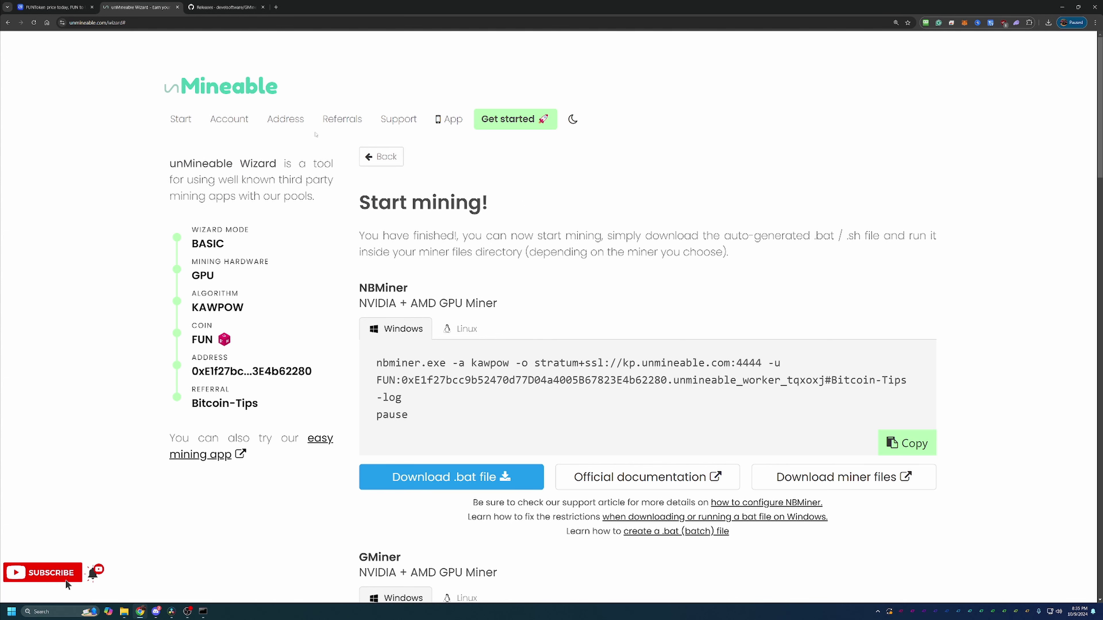
# Look up the pasted FUN wallet address on unMineable's Address page and highlight the 10-minute wait notice.
pyautogui.click(274, 120)
pyautogui.click(260, 307)
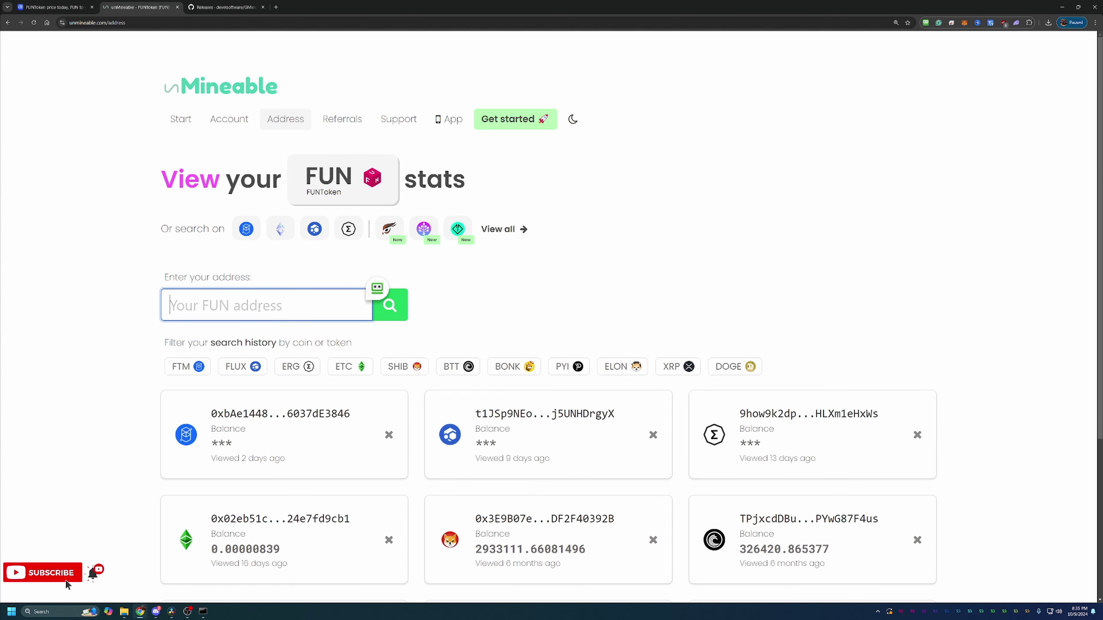
pyautogui.write('0xE1f27bcc9b52470df77D0a4005B67823E4b62280')
pyautogui.click(390, 305)
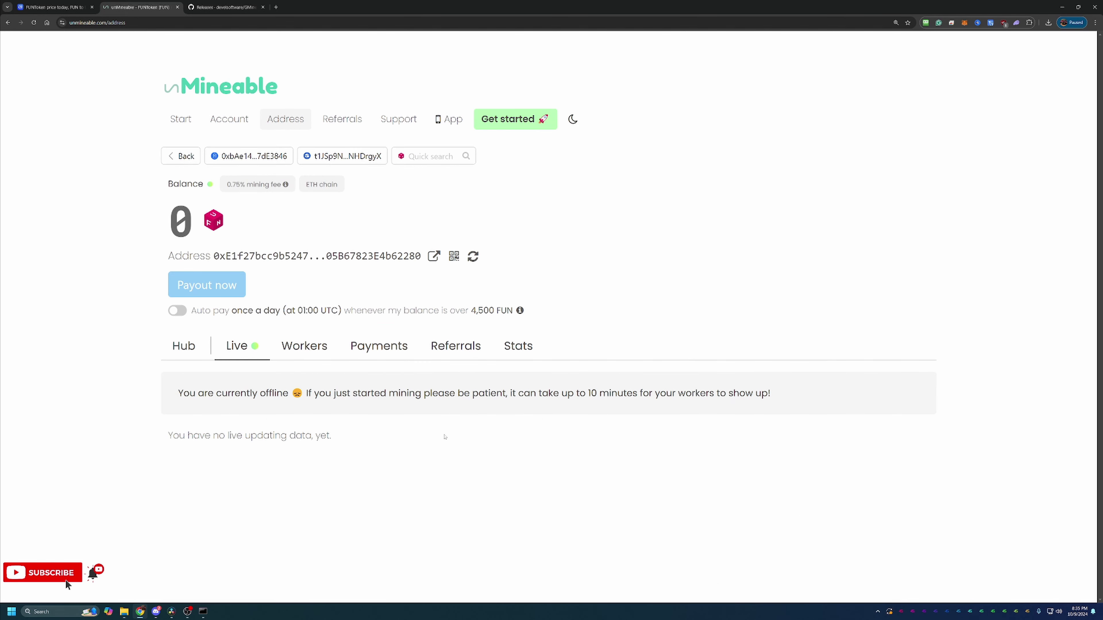
pyautogui.moveTo(582, 390); pyautogui.dragTo(698, 417)
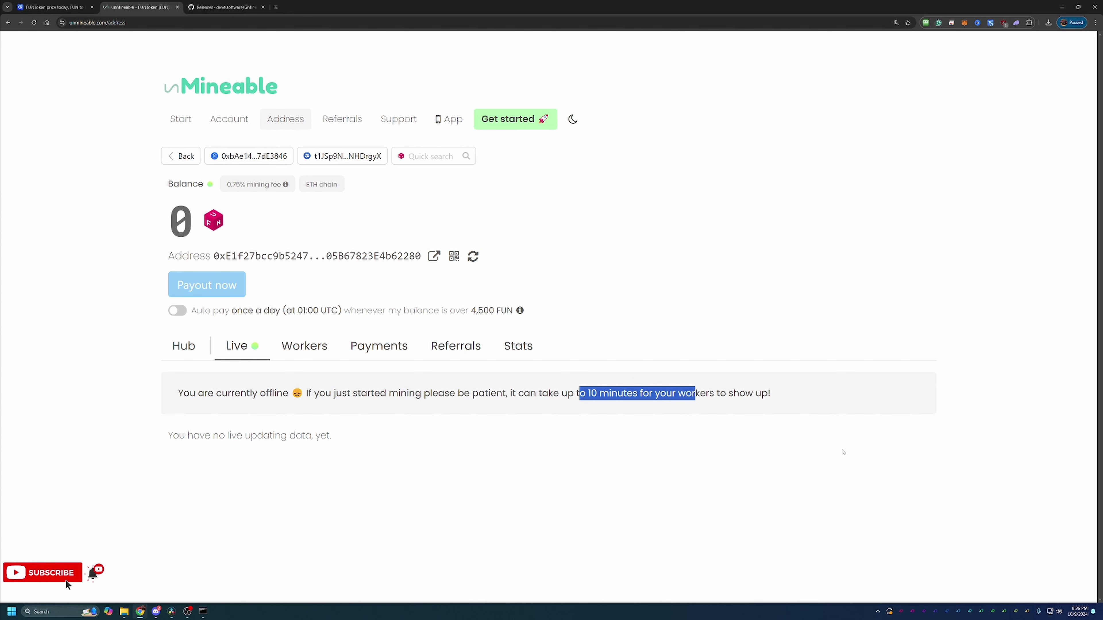
# Raise the GMiner console from the taskbar, move it aside, and close it to stop mining.
pyautogui.moveTo(203, 611)
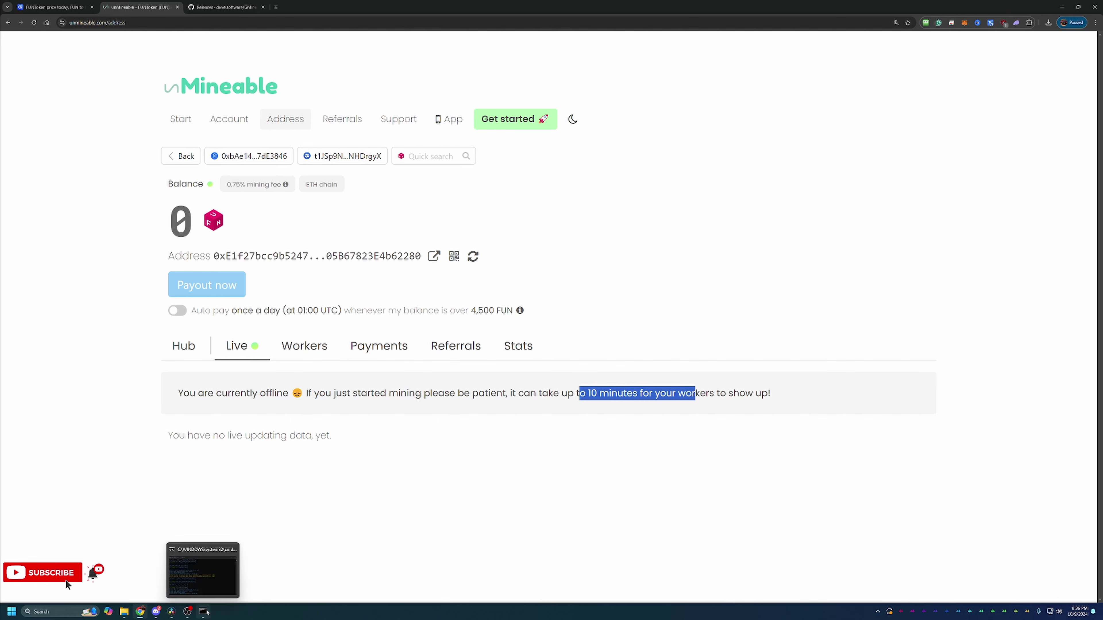
pyautogui.click(234, 598)
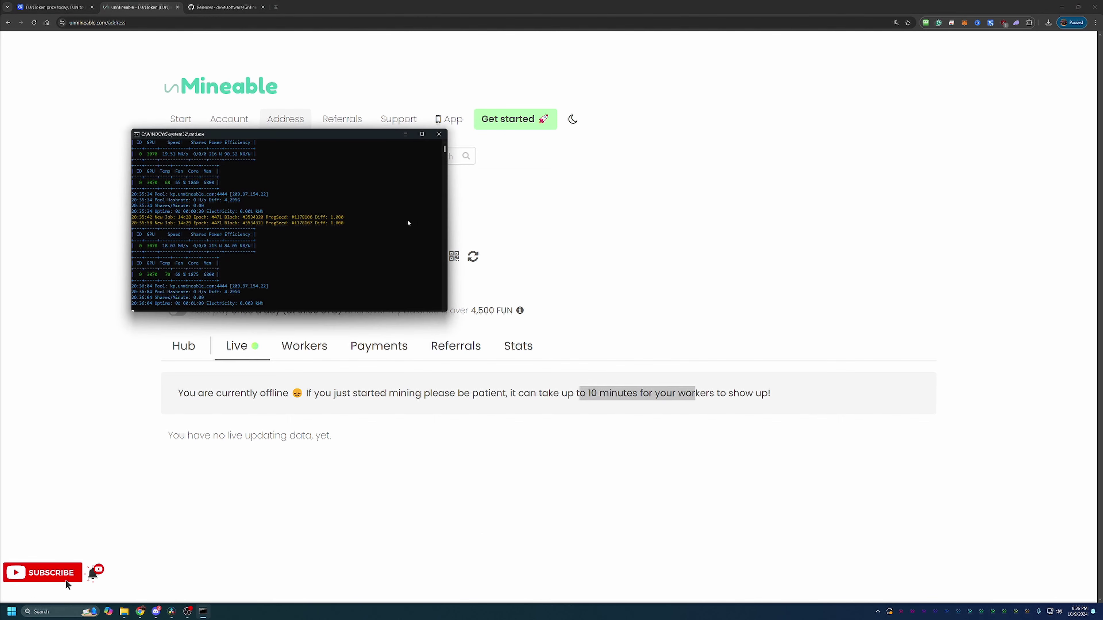
pyautogui.moveTo(347, 137); pyautogui.dragTo(440, 187)
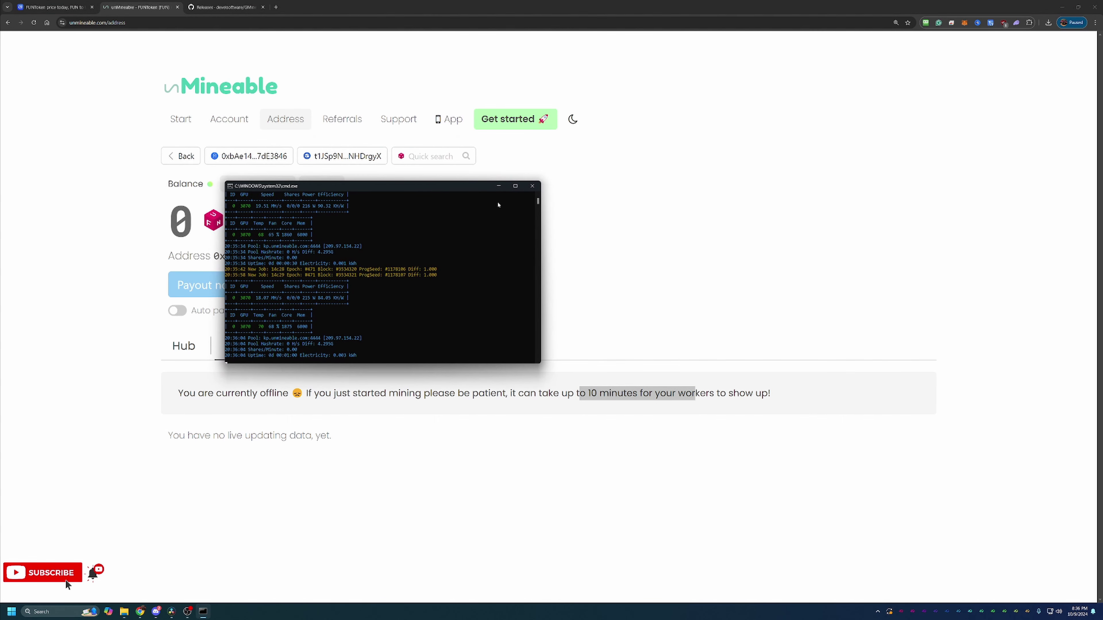
pyautogui.click(534, 187)
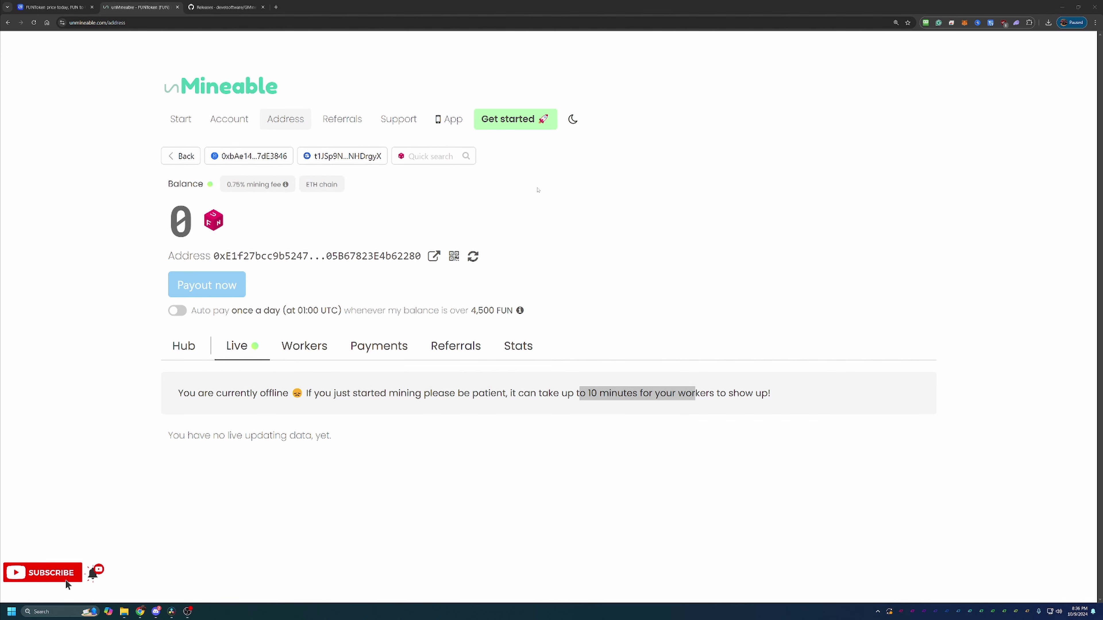